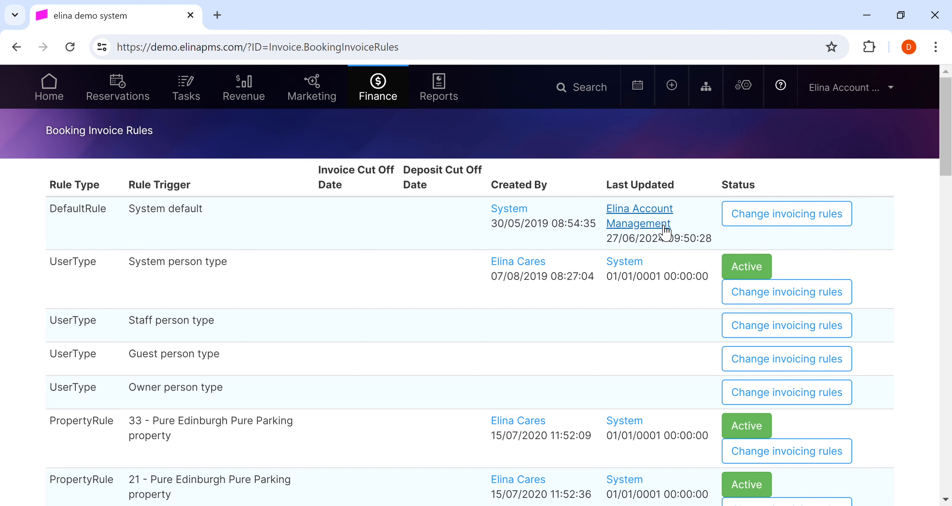
List all existing company profiles by searching without any filters.
scroll(667, 232, "down", 10)
scroll(665, 234, "up", 15)
left_click(308, 91)
mouse_move(372, 120)
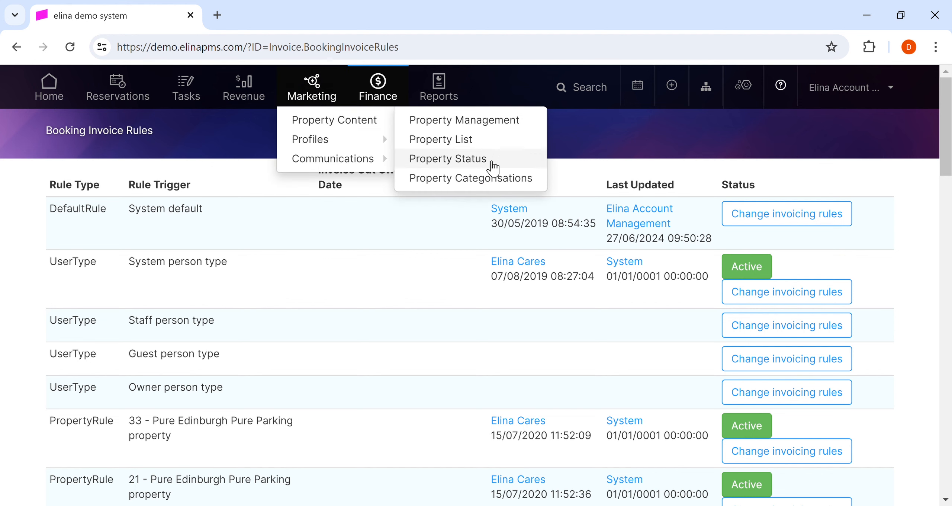
mouse_move(346, 141)
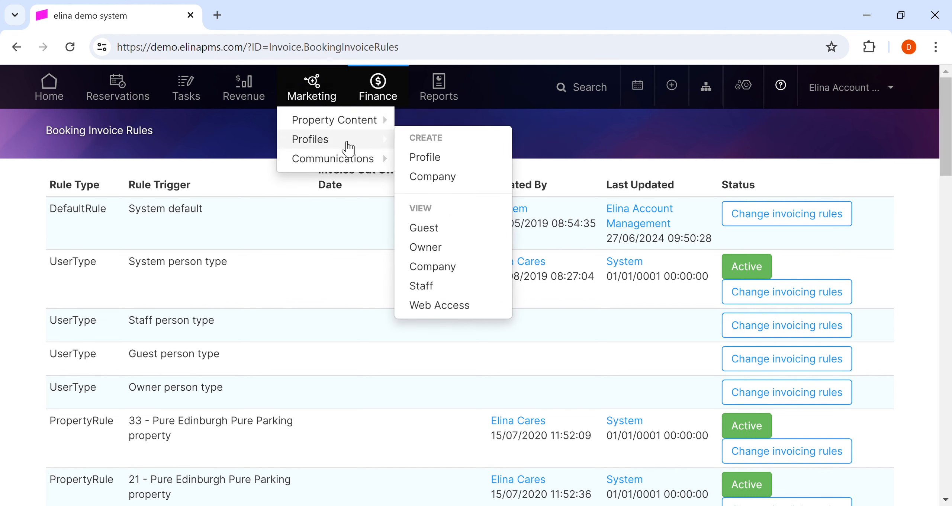
left_click(428, 272)
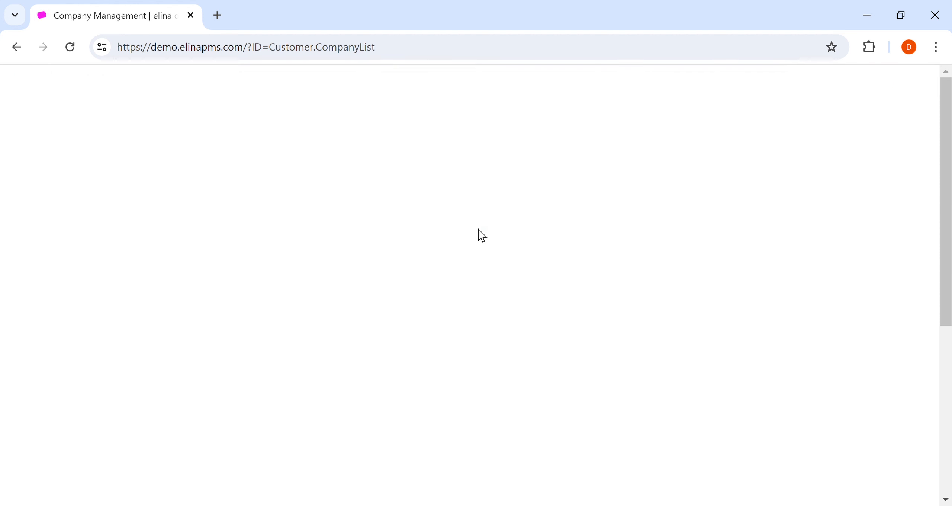
left_click(56, 255)
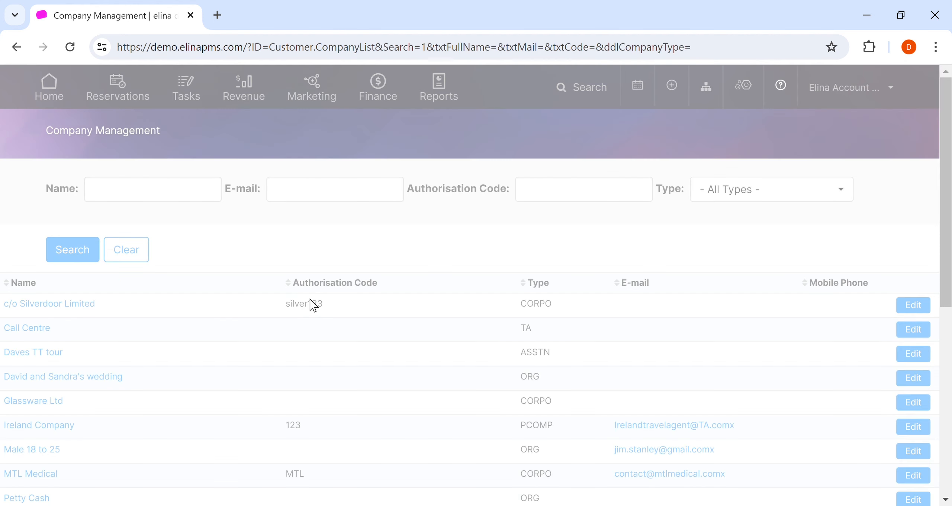
Open the MTL Medical company for editing and view its invoice rules.
scroll(316, 305, "down", 4)
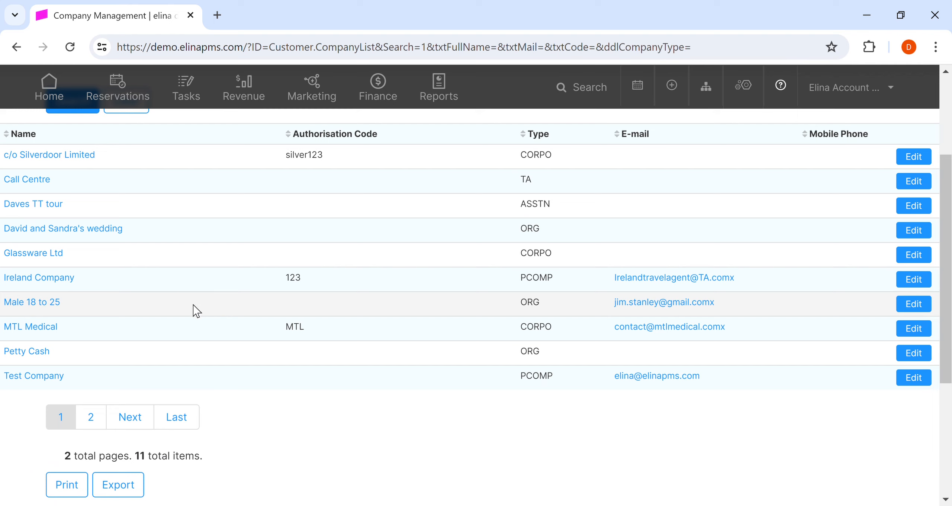
left_click(913, 330)
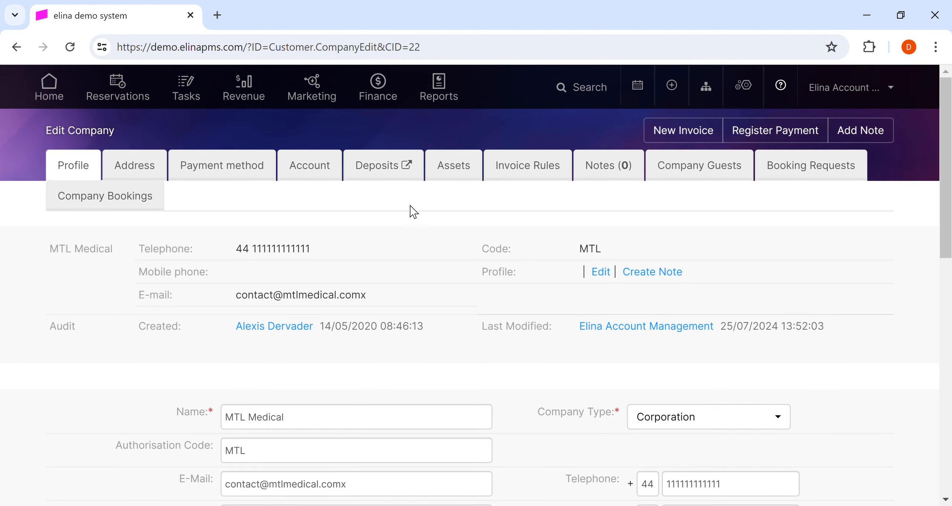
left_click(513, 171)
scroll(489, 213, "down", 4)
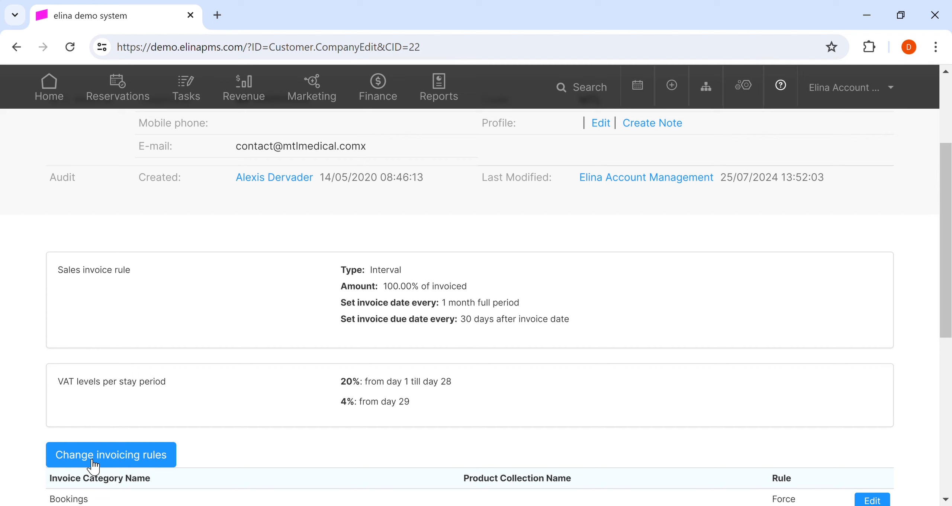
Open the System default reservation invoicing rule and start editing its Invoicing Rules section.
left_click(391, 97)
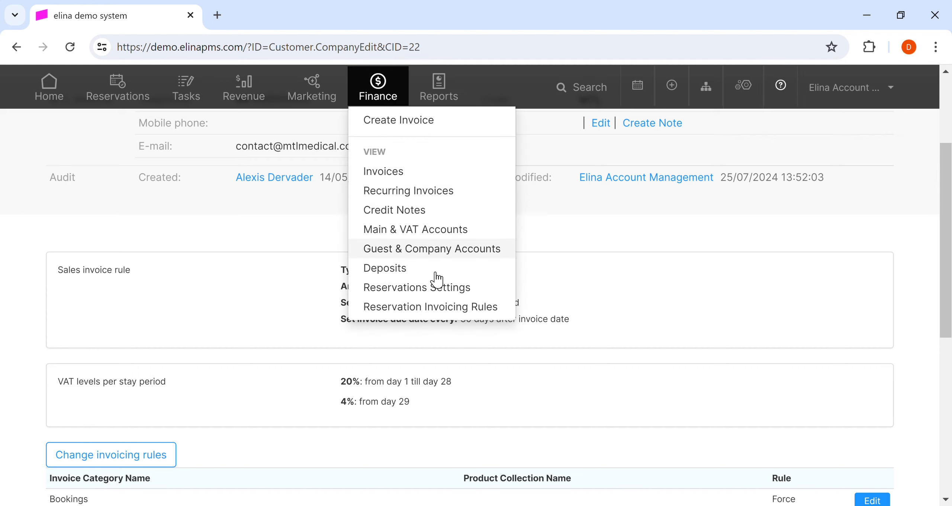
left_click(434, 307)
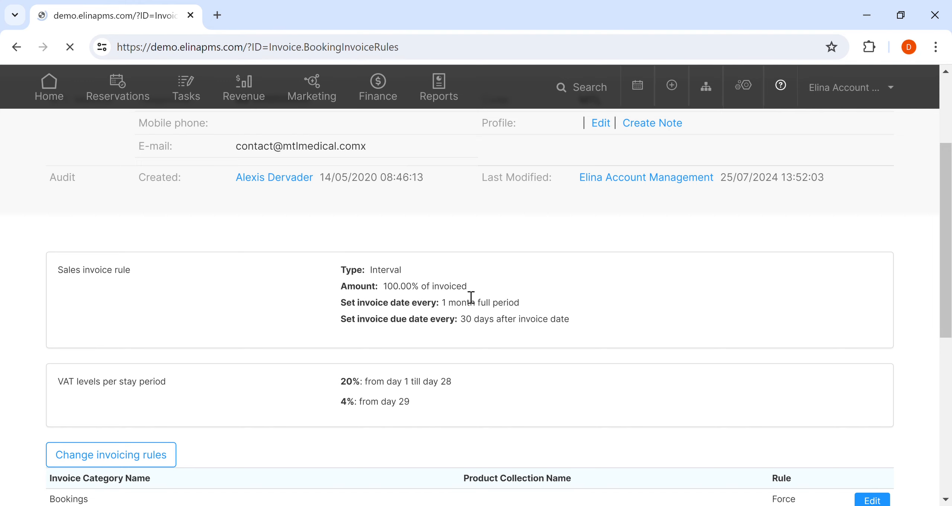
left_click(791, 219)
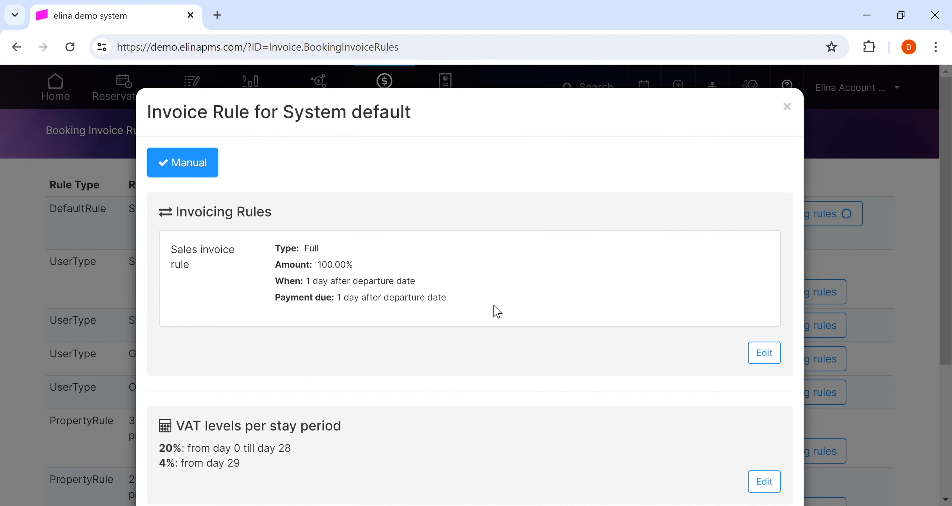
left_click(763, 350)
Add a deposit rule with a fixed amount of £150.
scroll(433, 383, "down", 2)
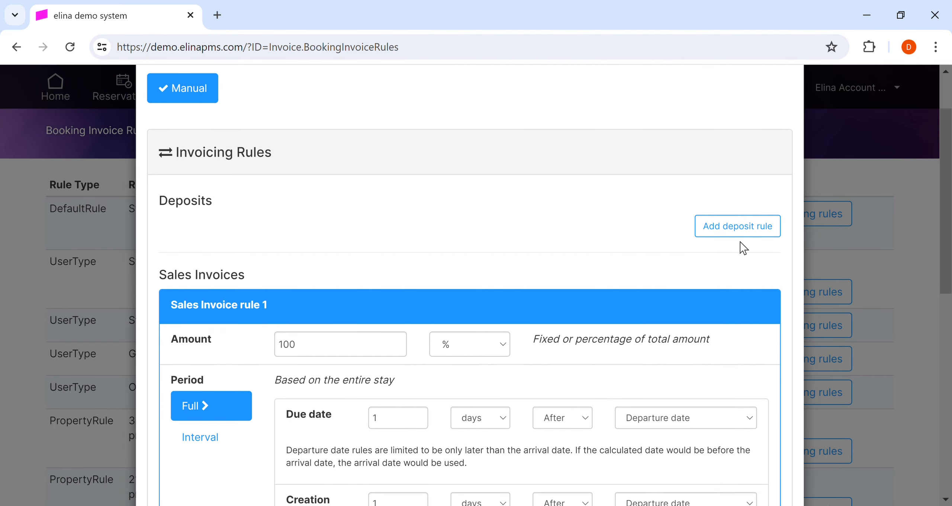
left_click(746, 233)
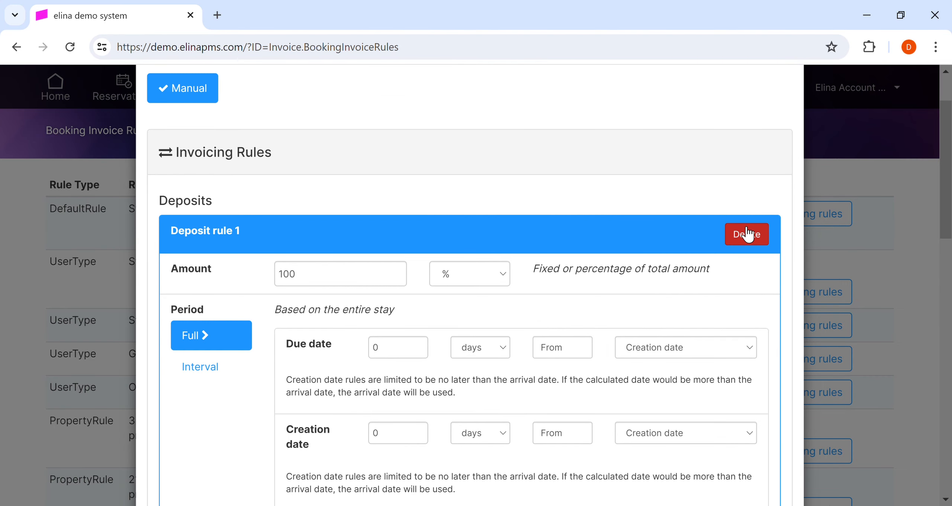
scroll(442, 256, "down", 2)
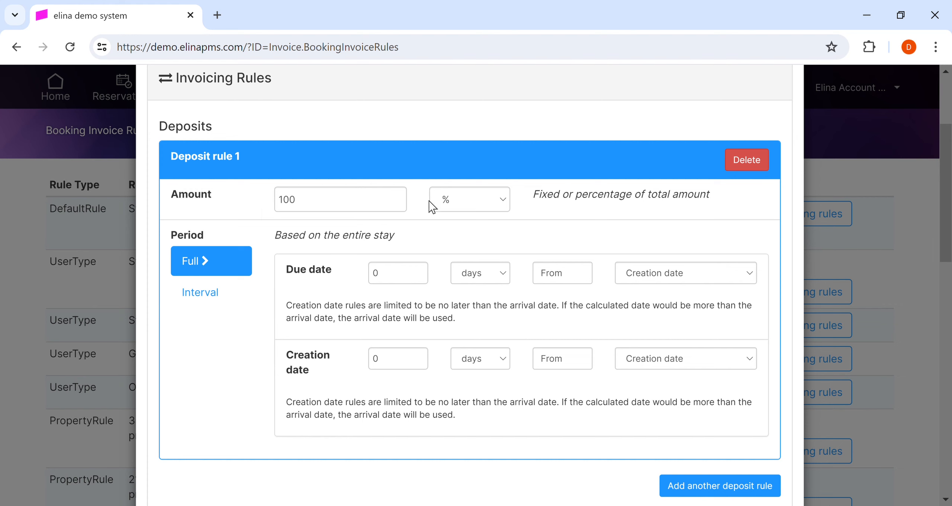
left_click(469, 200)
left_click(467, 231)
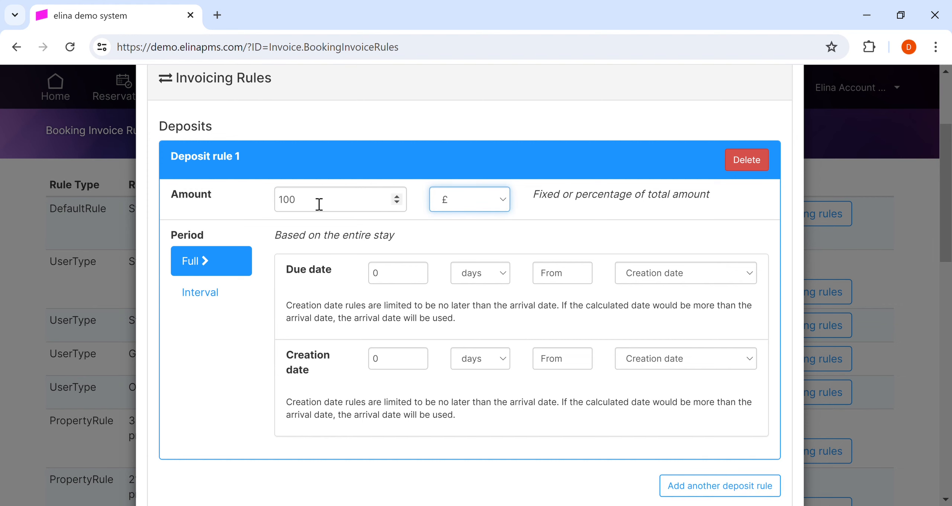
left_click_drag(319, 203, 266, 203)
type("150")
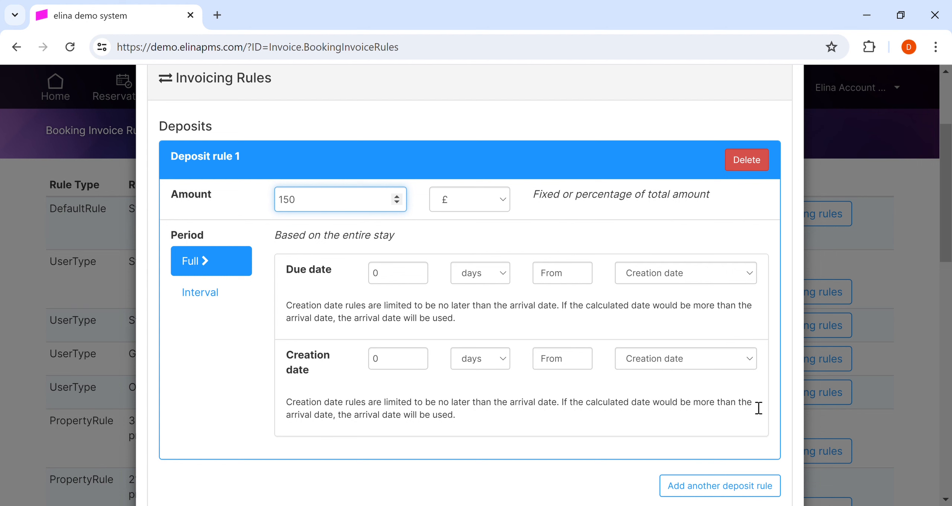
Set the amount of Sales Invoice rule 1 to 50%.
scroll(680, 399, "down", 4)
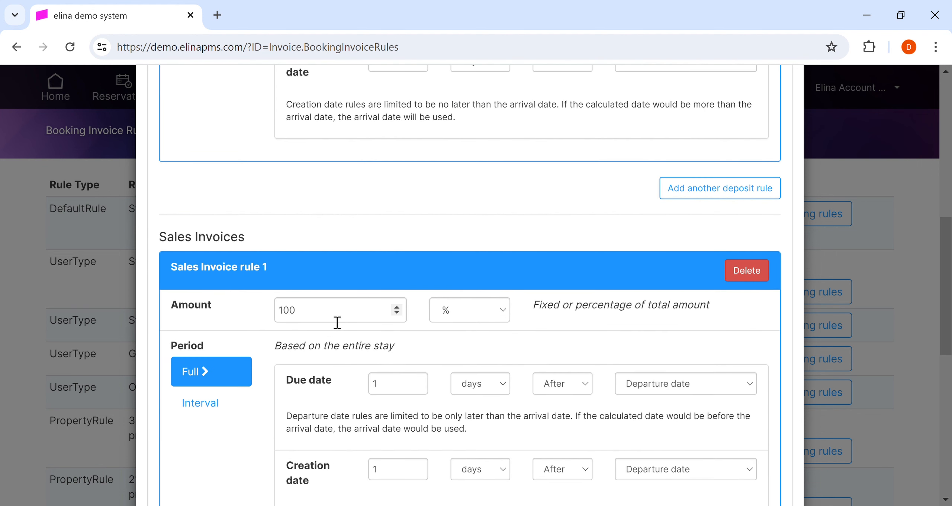
scroll(337, 322, "down", 1)
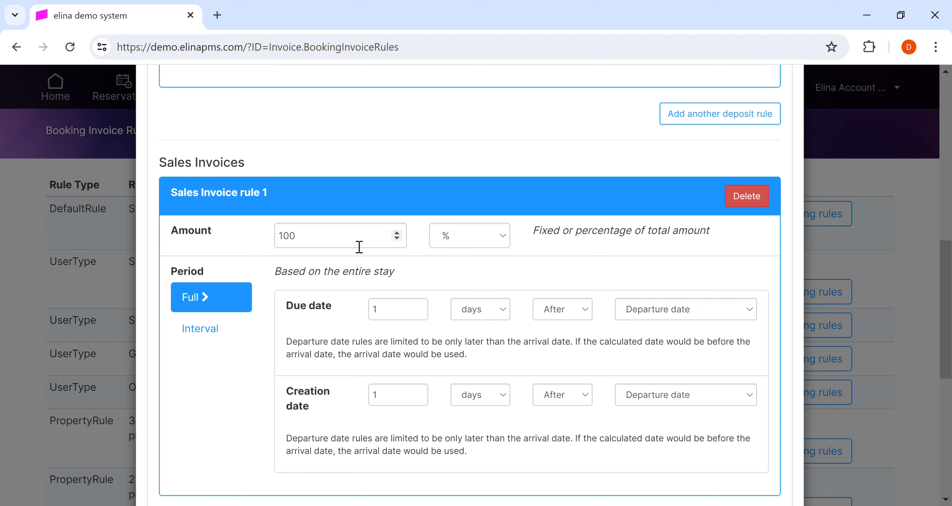
left_click_drag(336, 245, 275, 240)
type("50")
left_click(431, 272)
Set the due date of Sales Invoice rule 1 to 0 days from the creation date.
scroll(474, 295, "down", 2)
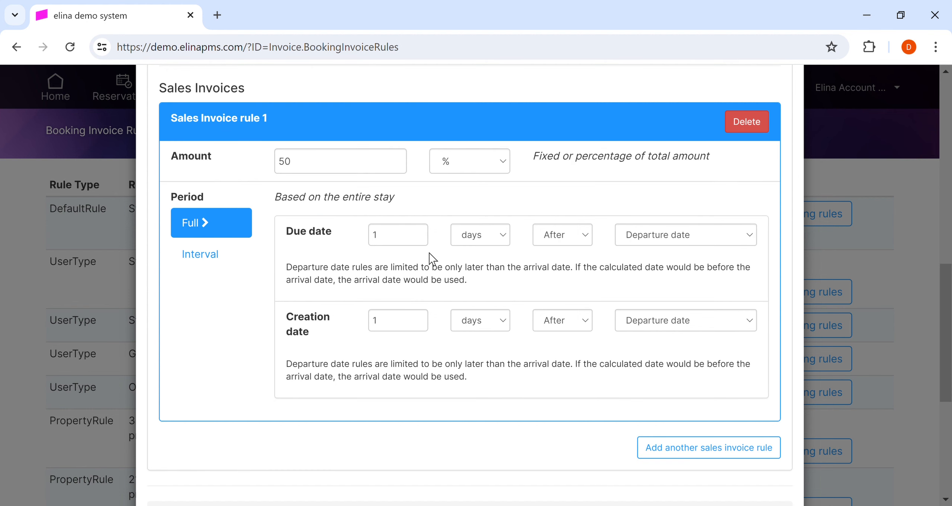
left_click(703, 239)
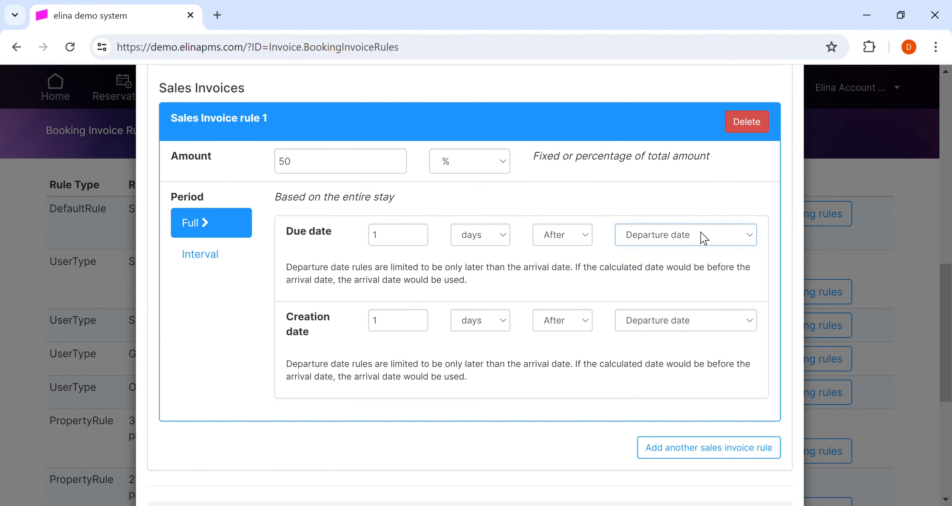
left_click(701, 266)
left_click(392, 240)
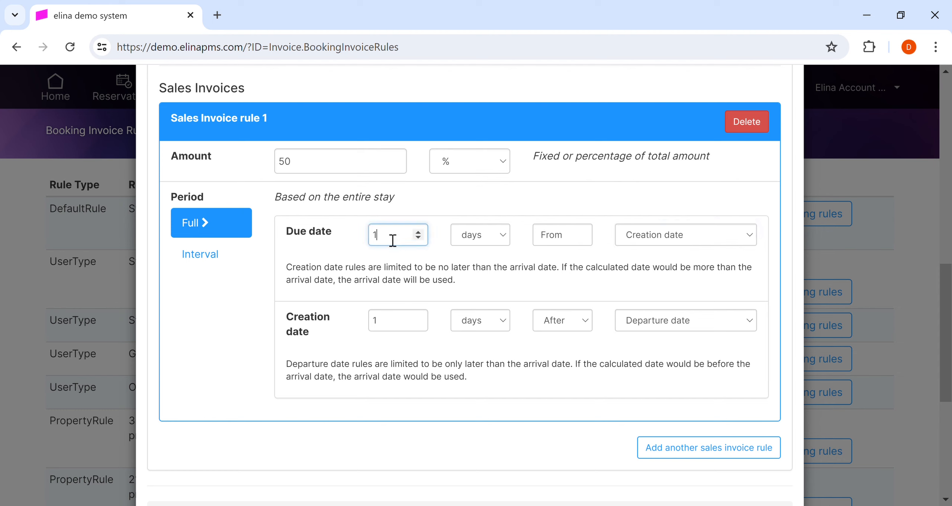
key("BackSpace")
type("0")
left_click(559, 271)
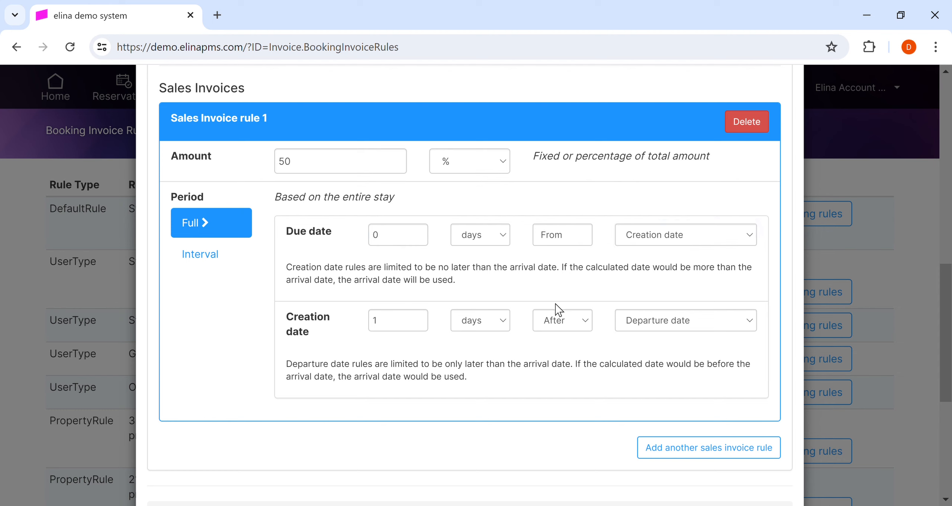
Set the creation date of Sales Invoice rule 1 to 0 days from the creation date.
left_click(681, 329)
left_click(670, 350)
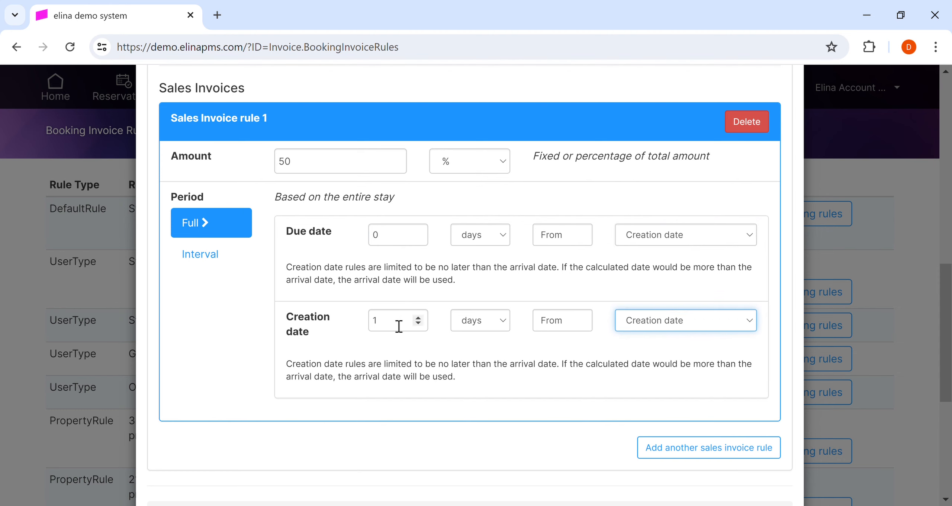
double_click(378, 322)
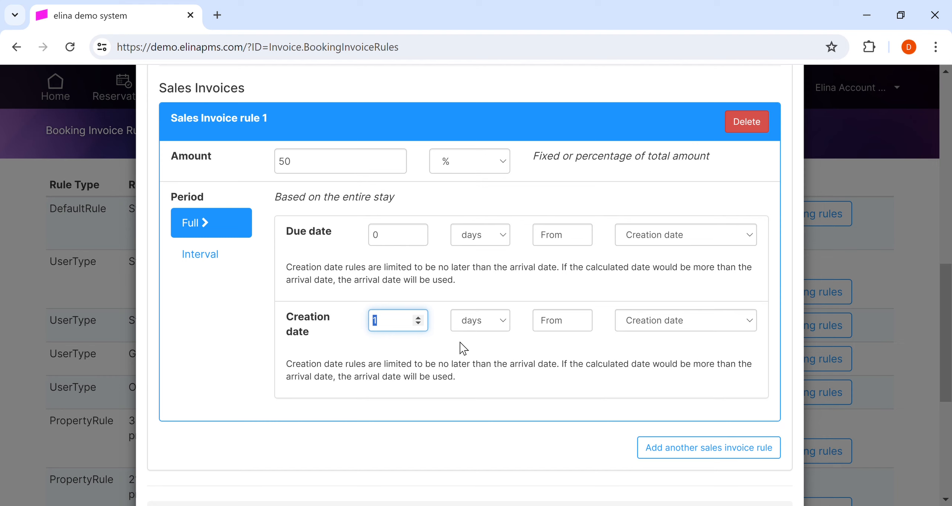
type("0")
left_click(693, 366)
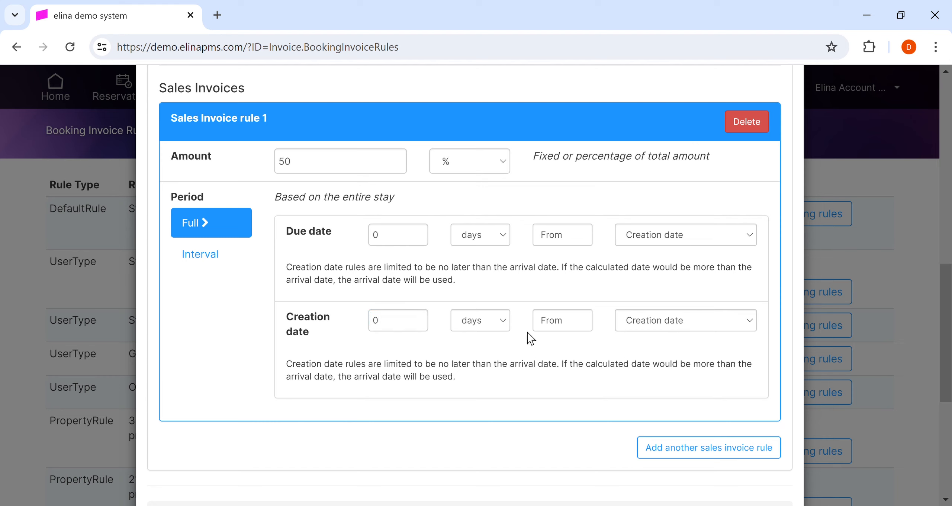
Add a second sales invoice rule and base its due date and creation date on Before Arrival date.
scroll(545, 336, "down", 3)
left_click(666, 300)
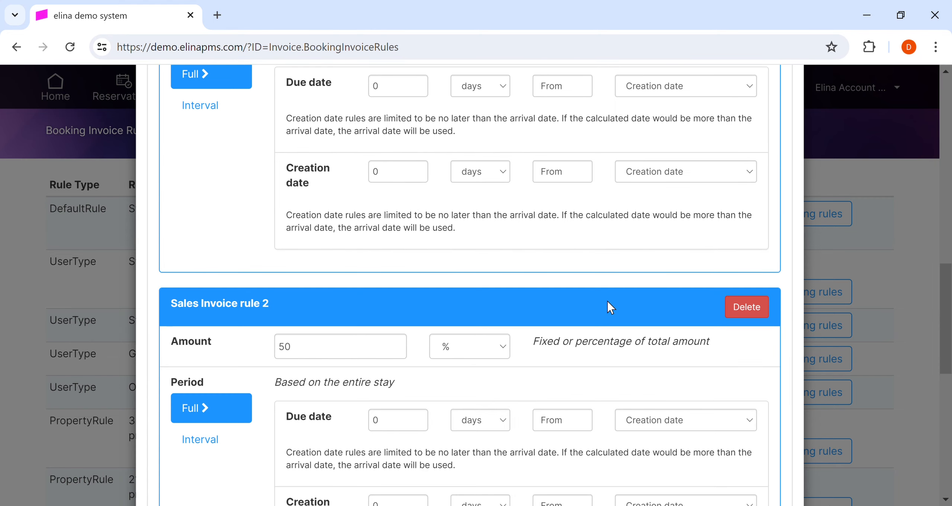
scroll(371, 369, "down", 3)
scroll(370, 368, "down", 1)
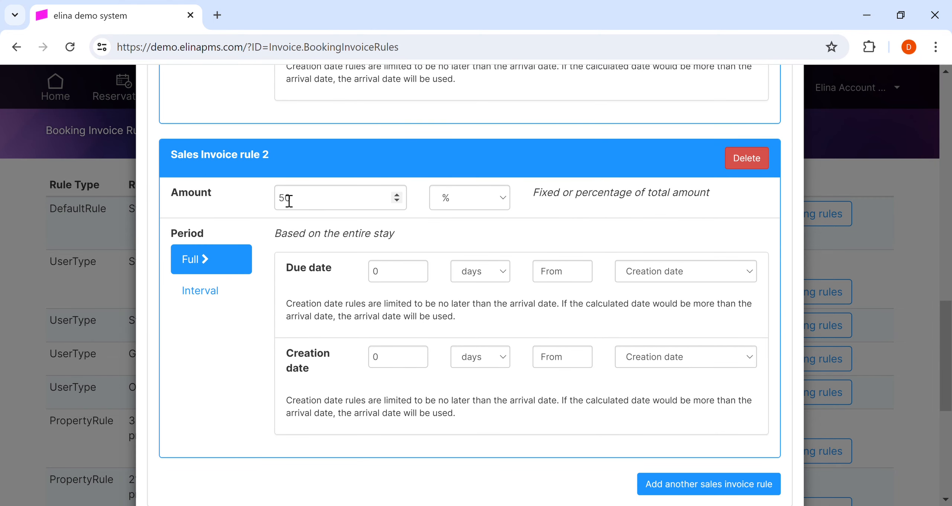
left_click(682, 280)
left_click(675, 311)
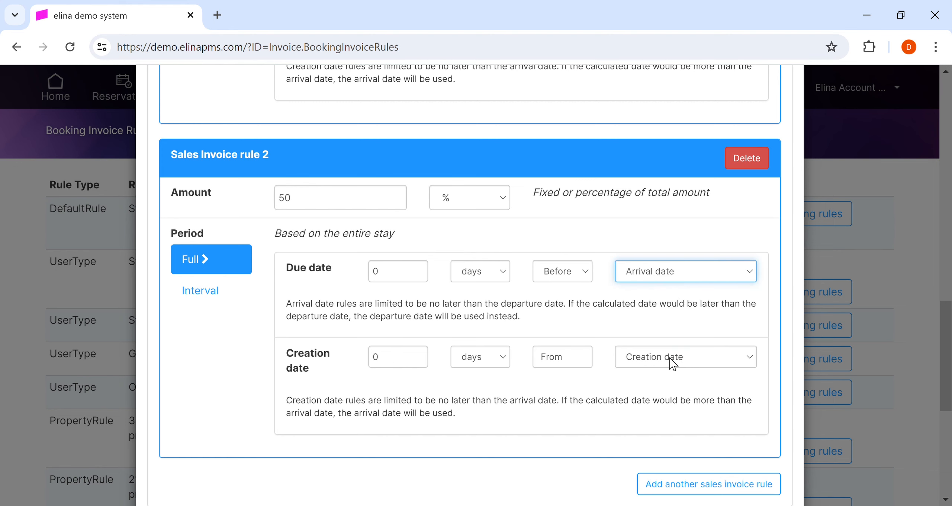
left_click(673, 357)
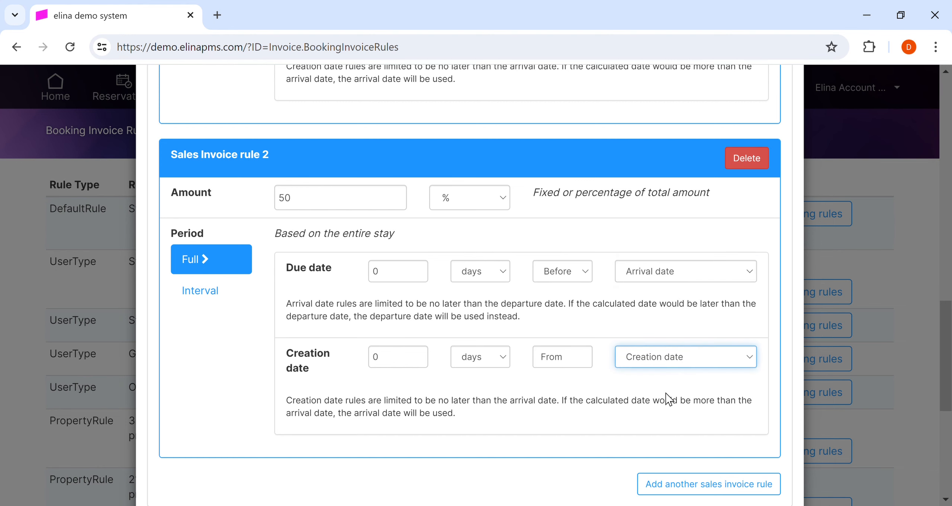
left_click(669, 400)
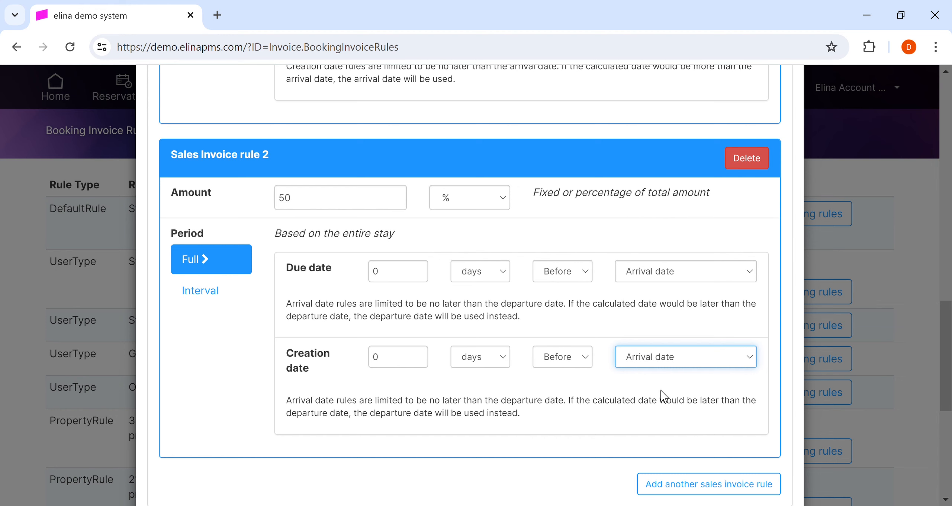
Set both the due date and the creation date of Sales Invoice rule 2 to 7 days.
left_click_drag(396, 275, 368, 277)
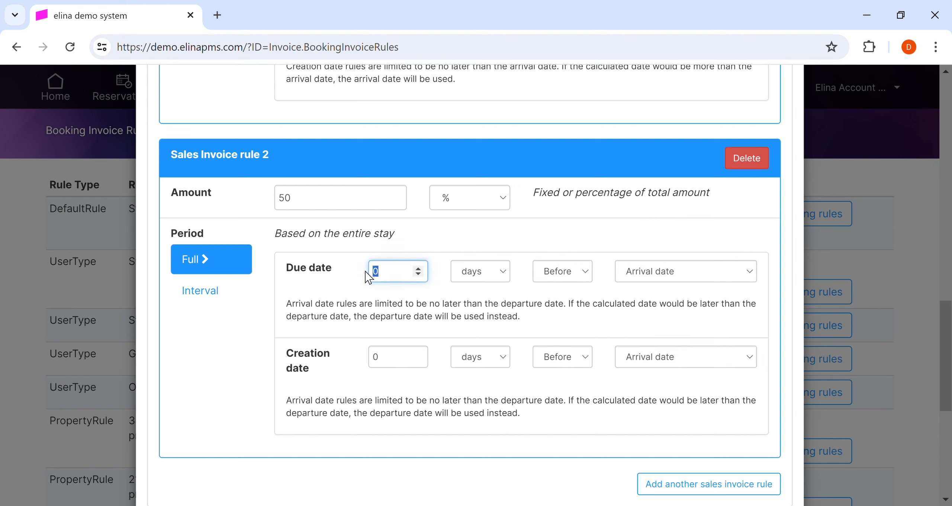
type("7")
left_click(407, 366)
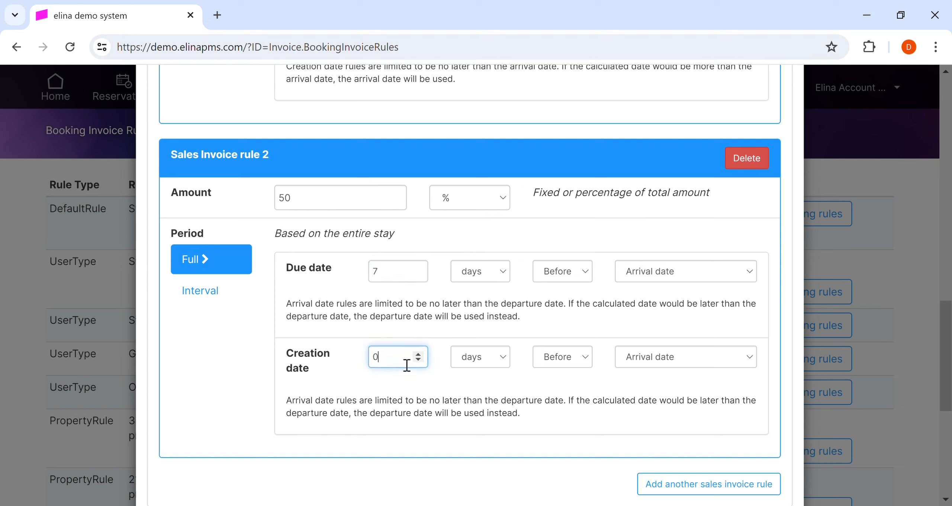
key("BackSpace")
type("7")
scroll(597, 383, "down", 2)
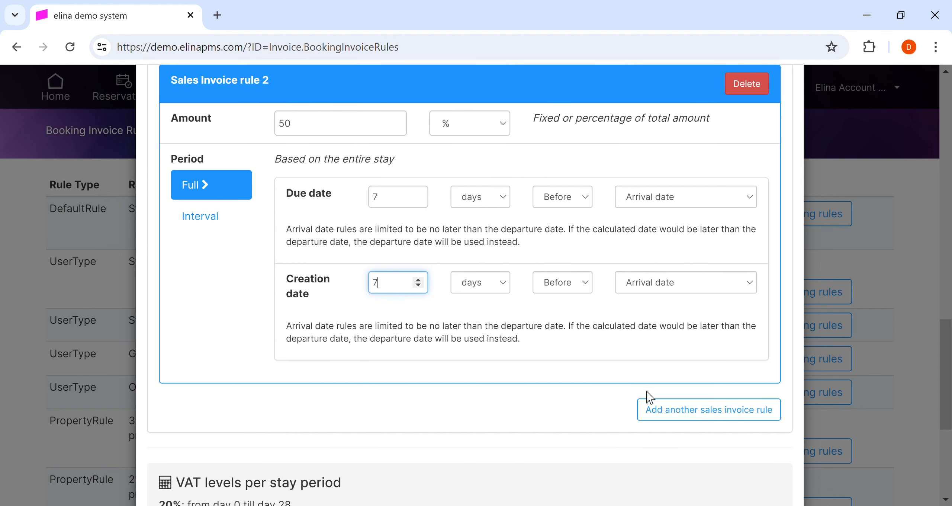
Delete Sales Invoice rule 2 and Deposit rule 1 from the invoicing rules.
scroll(632, 409, "up", 6)
scroll(647, 368, "up", 8)
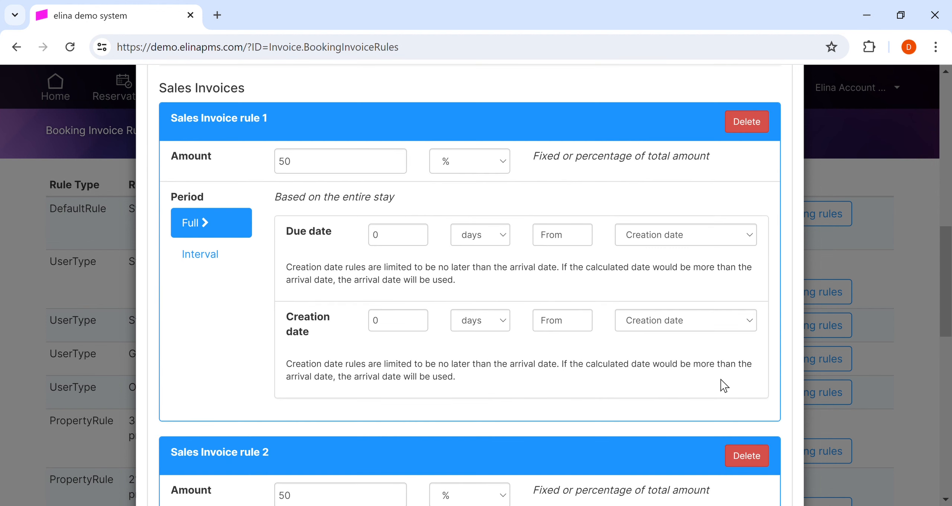
scroll(723, 385, "down", 2)
left_click(744, 383)
scroll(747, 384, "up", 10)
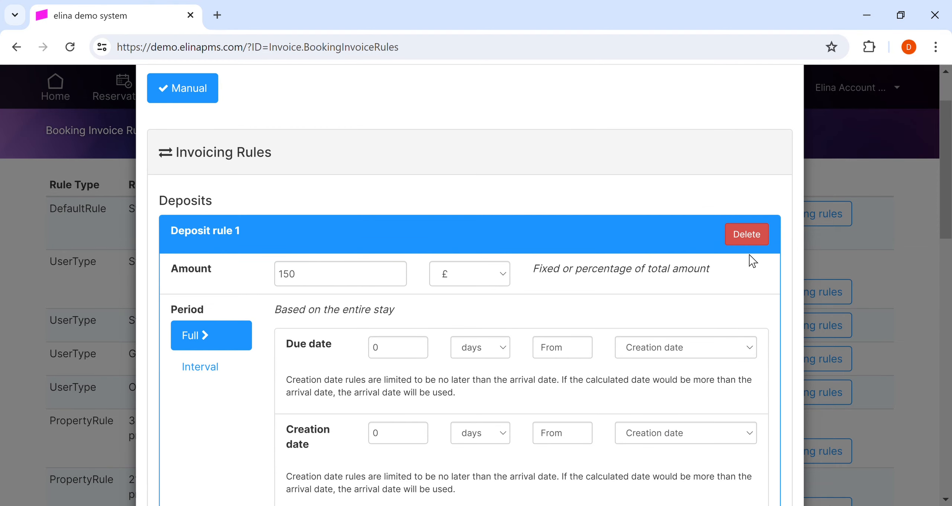
left_click(748, 238)
scroll(355, 326, "down", 4)
scroll(283, 225, "up", 4)
scroll(283, 252, "down", 2)
scroll(291, 283, "down", 2)
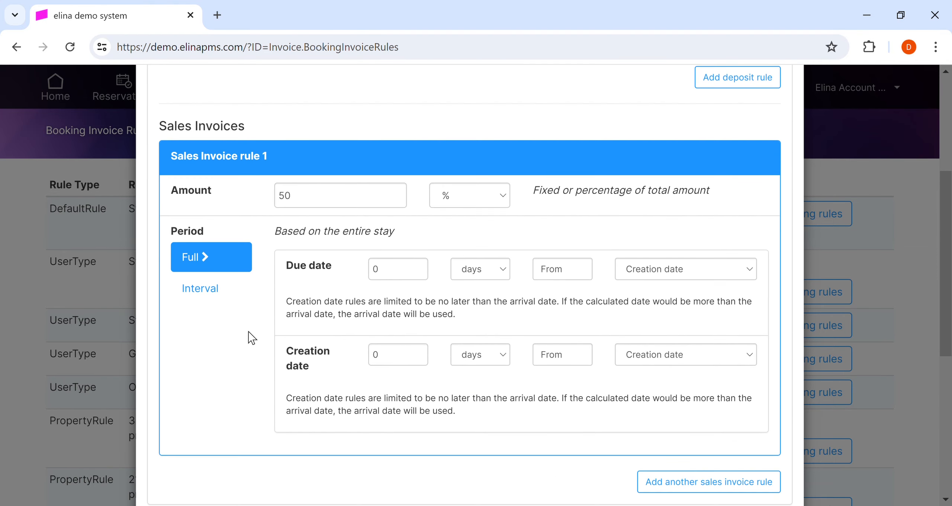
Switch the period of Sales Invoice rule 1 to Interval and choose Recurrent period (full) as the invoicing method.
left_click(217, 294)
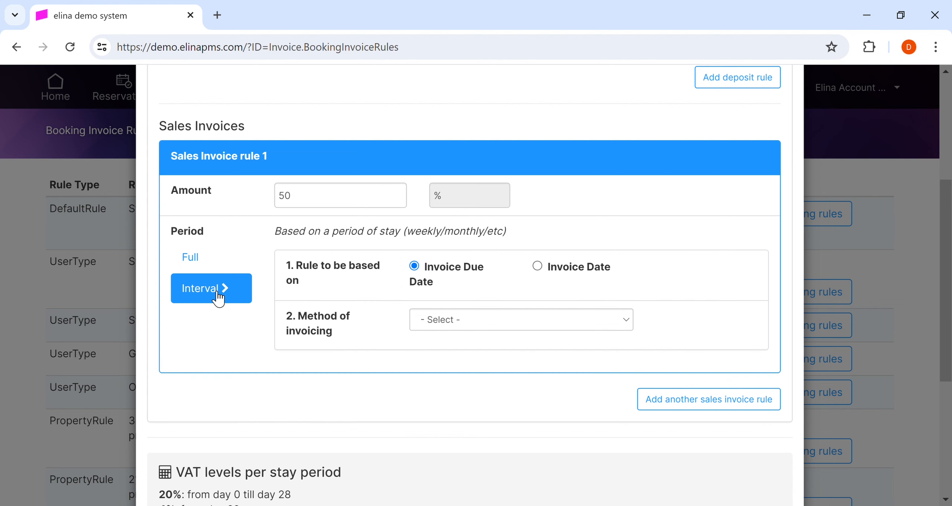
left_click(469, 326)
left_click(470, 353)
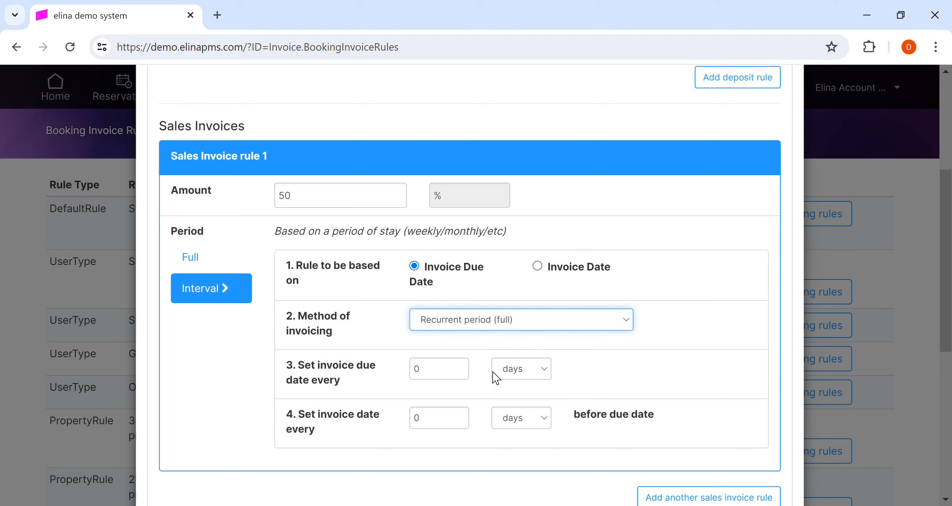
Set the invoice due date to every 1 month and the invoice date to 7 days before the due date.
left_click(515, 367)
left_click(519, 414)
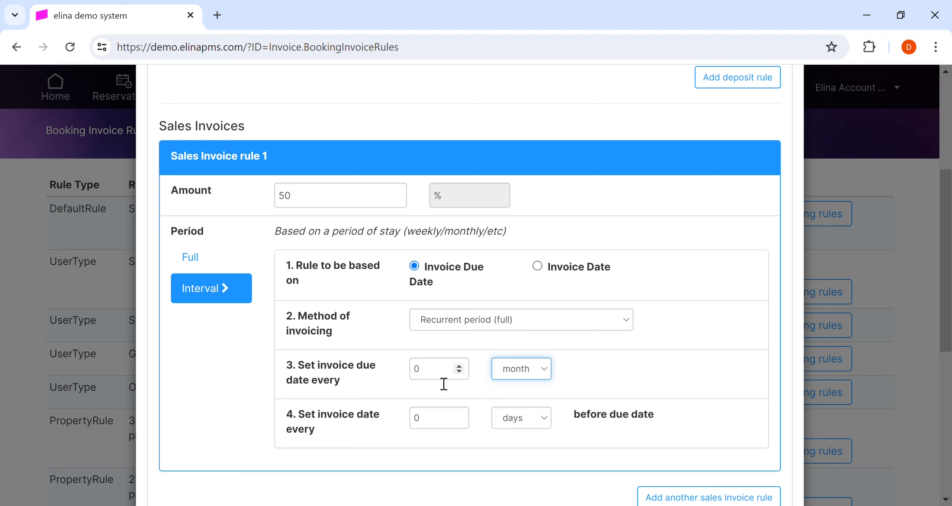
left_click(441, 377)
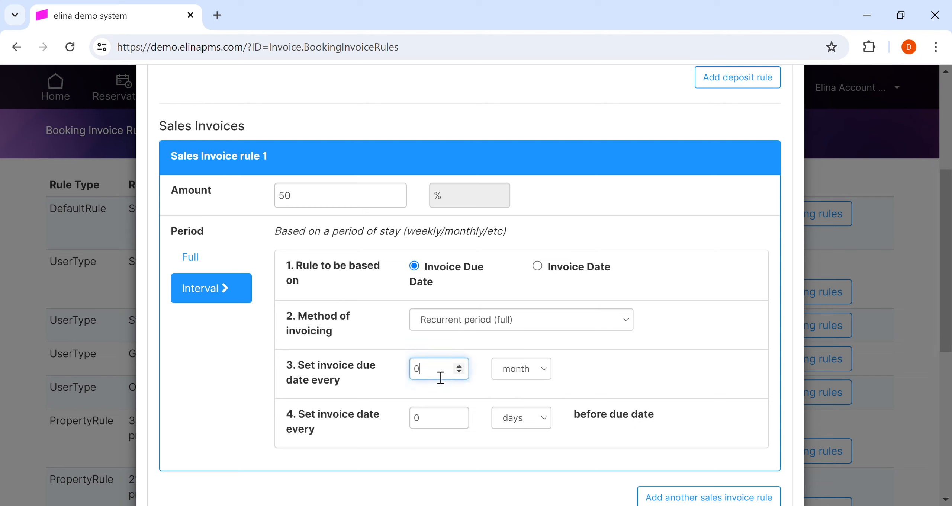
key("BackSpace")
type("1")
left_click(509, 426)
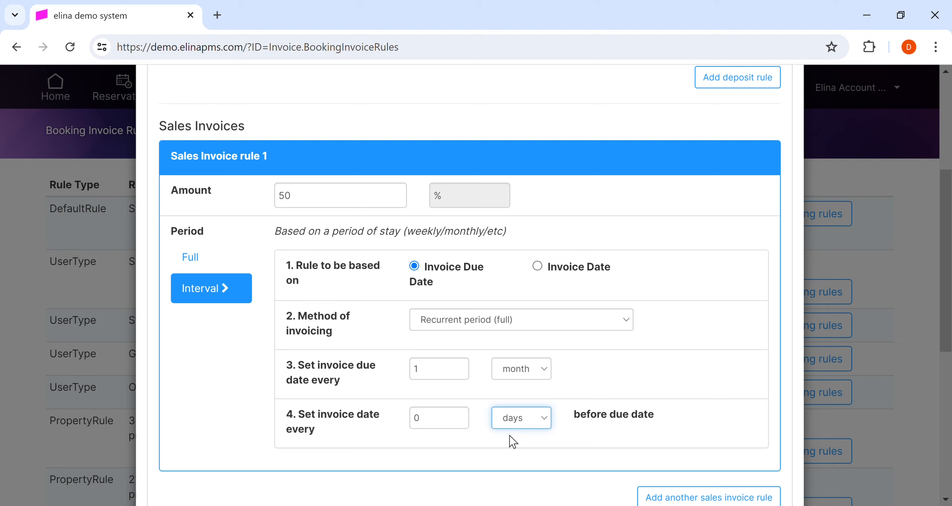
double_click(410, 420)
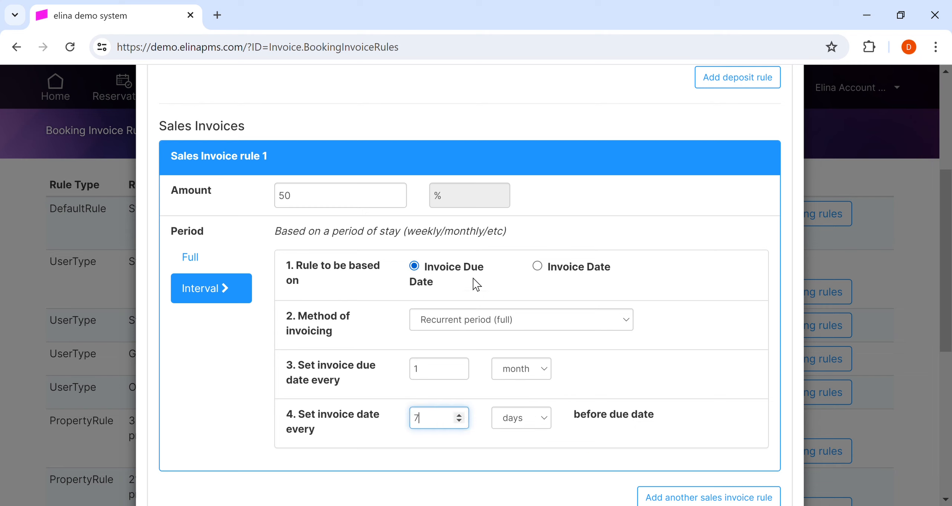
Try basing the rule on Invoice Date with a due date 14 days after it, and return to Invoice Due Date.
left_click(572, 271)
double_click(416, 423)
type("14")
left_click(516, 451)
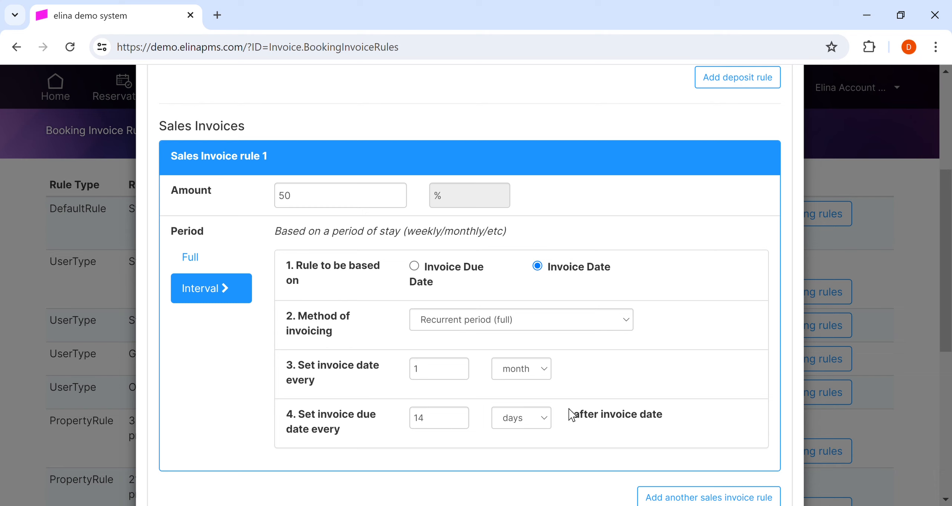
left_click(460, 267)
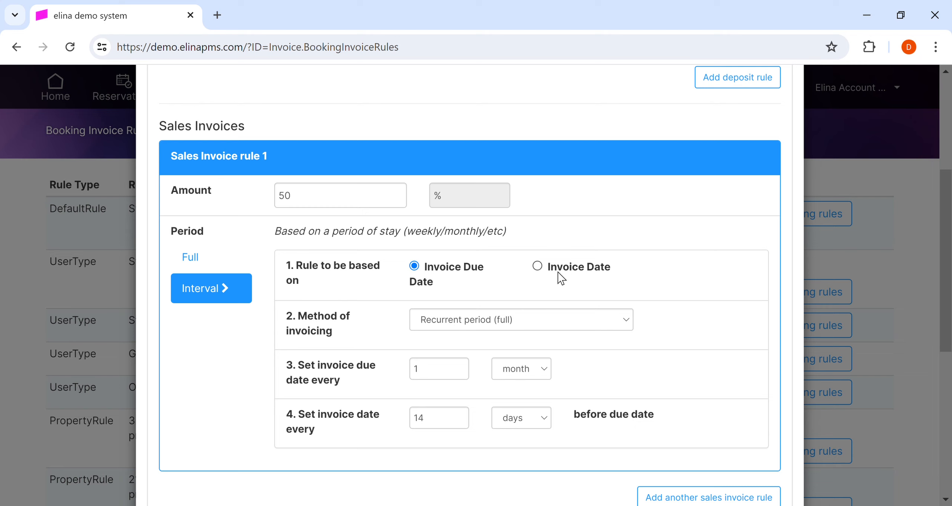
Try the Recurrent period (part/full/part) method, view its period options, and return to Recurrent period (full).
left_click(538, 327)
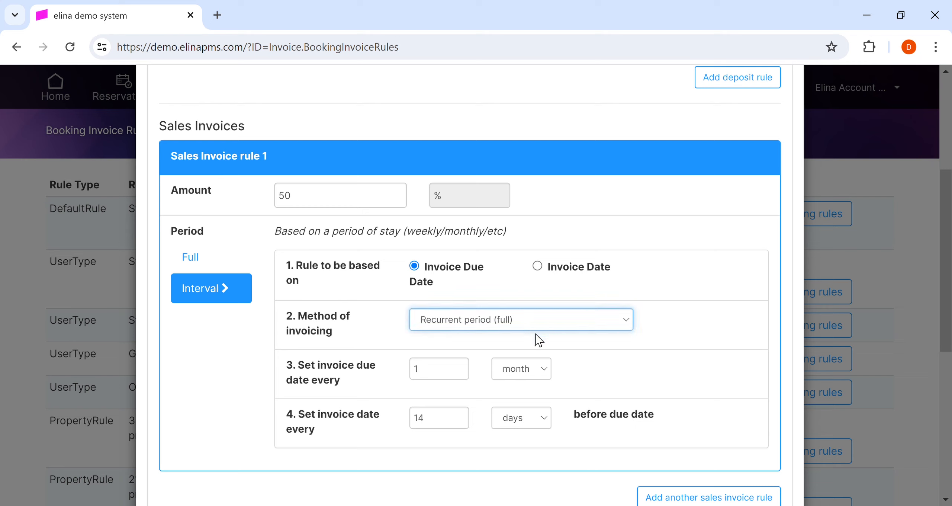
left_click(532, 367)
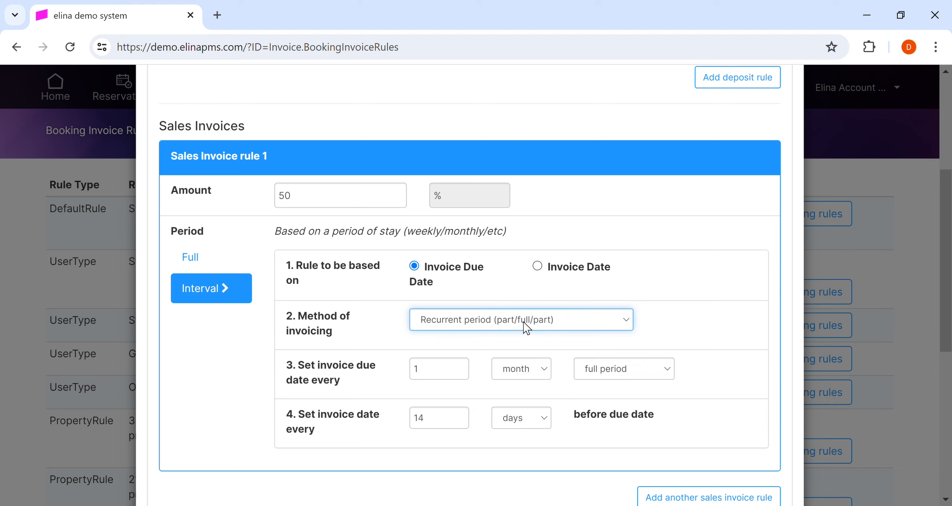
left_click(595, 370)
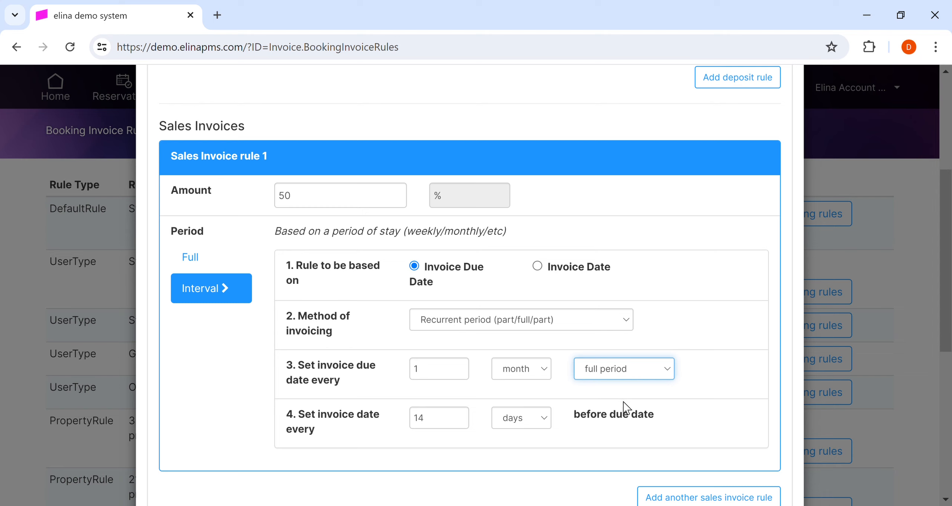
left_click(567, 317)
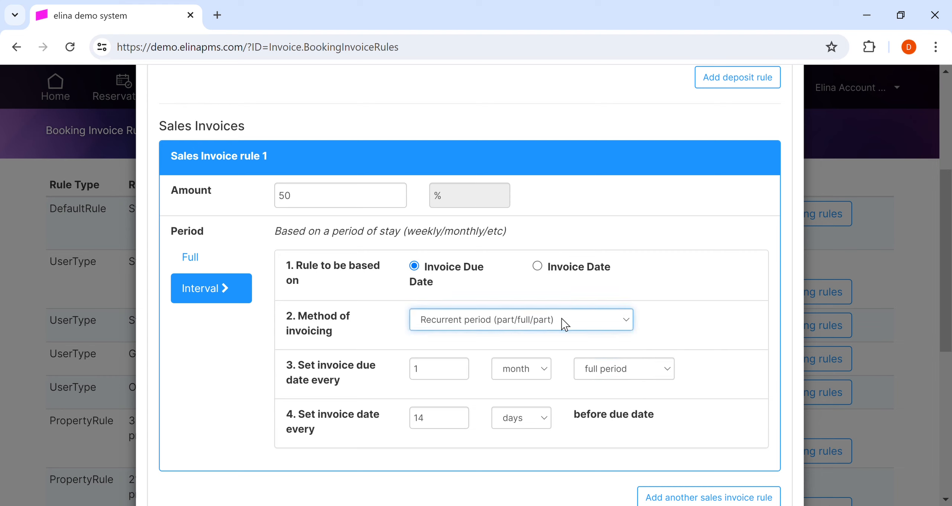
left_click(554, 351)
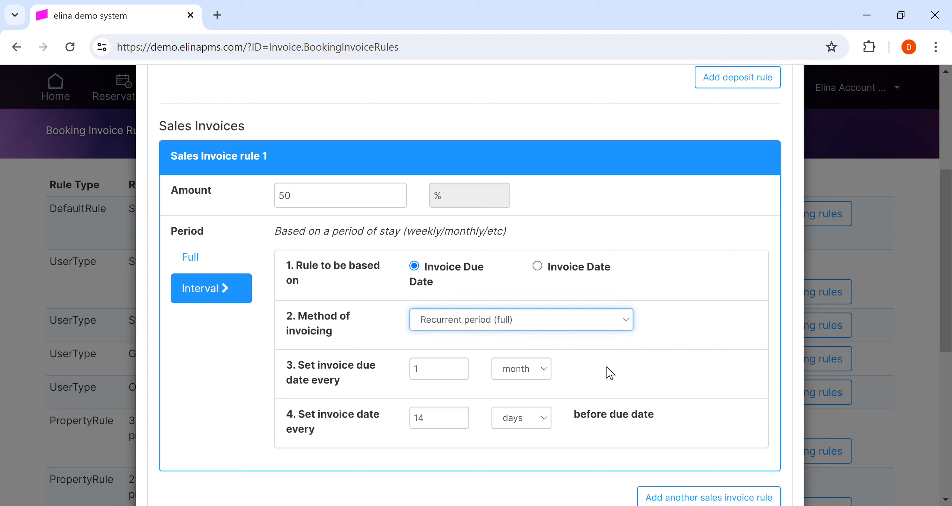
Change the invoice due date interval to weeks and set the invoice date to 0 days before the due date.
left_click(540, 370)
left_click(530, 402)
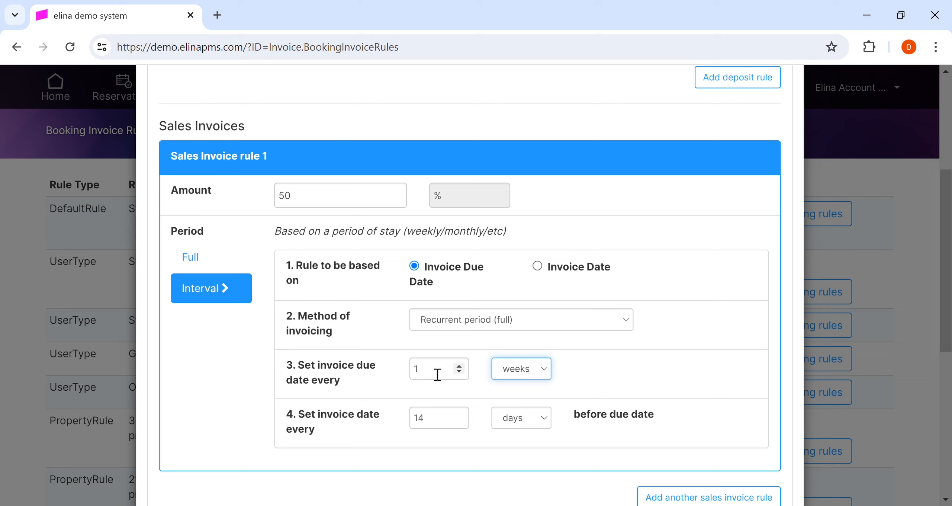
double_click(434, 373)
left_click(452, 424)
left_click_drag(452, 424, 404, 422)
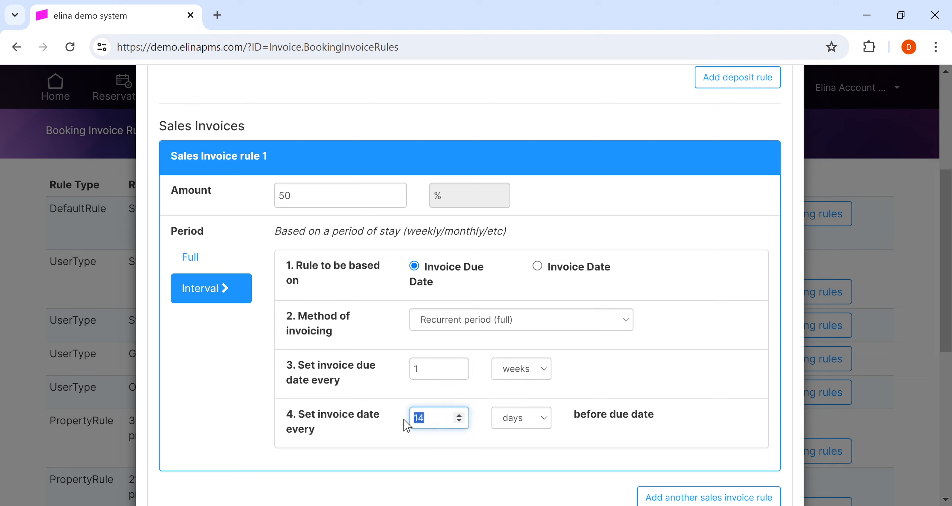
type("7")
key("BackSpace")
type("0")
left_click(595, 440)
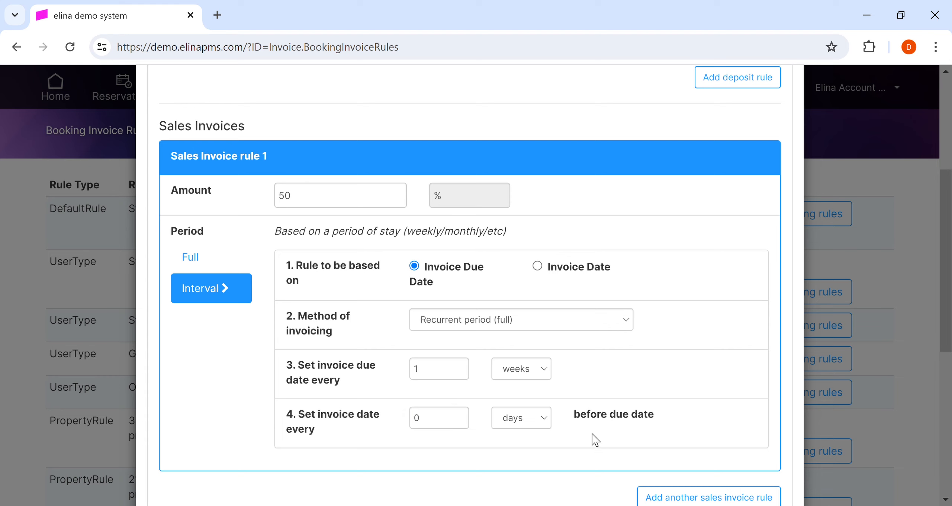
Set the amount of Sales Invoice rule 1 to 100%.
left_click_drag(340, 205, 260, 205)
type("100")
left_click(619, 236)
Open the VAT levels per stay period for editing and delete the 4% range.
scroll(431, 256, "down", 6)
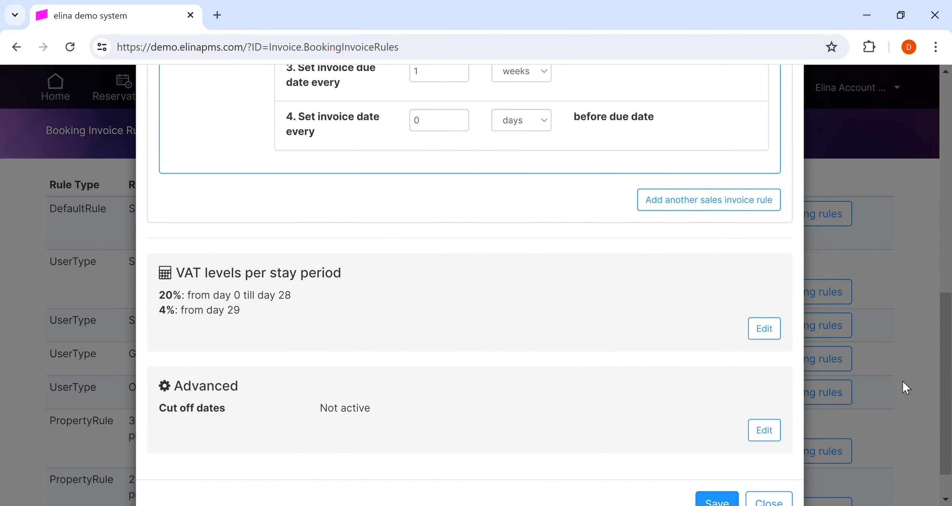
left_click(758, 328)
scroll(297, 346, "down", 2)
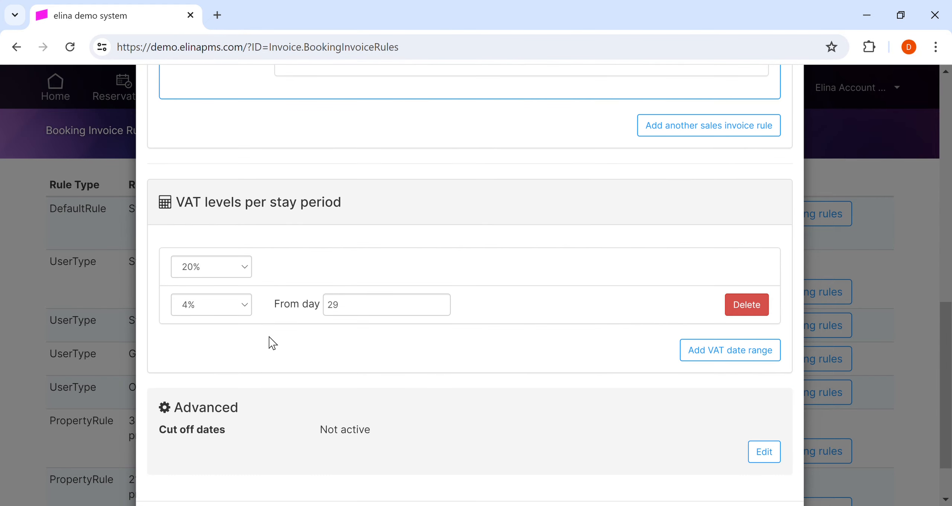
left_click(757, 305)
left_click(223, 270)
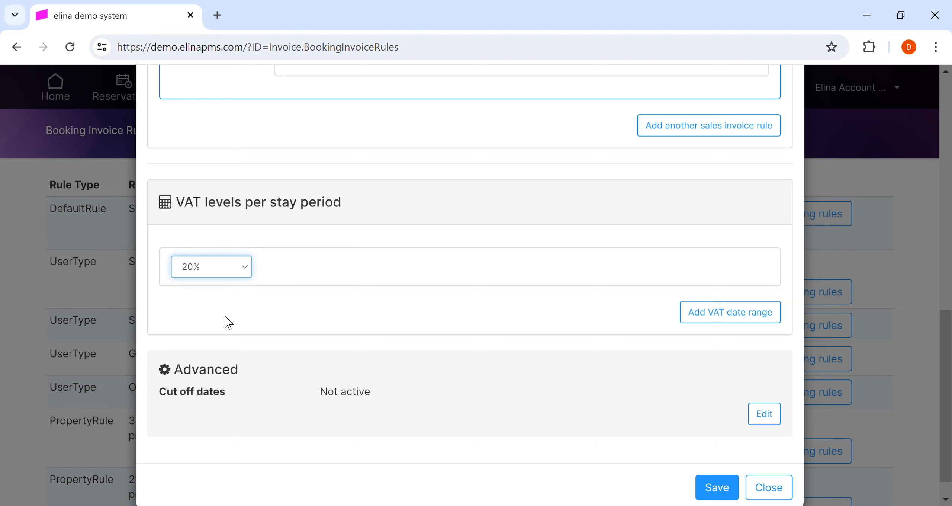
Add a VAT date range of 4% starting from day 29.
left_click(694, 311)
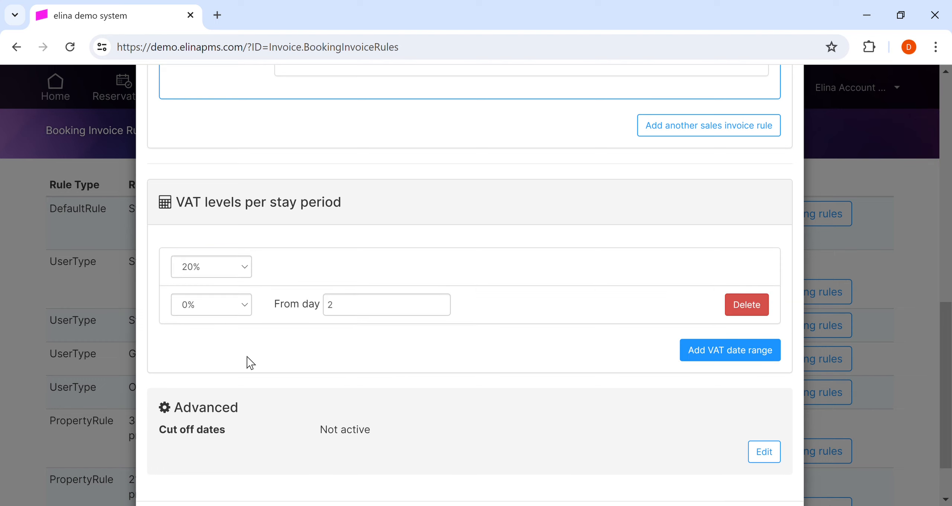
left_click(225, 314)
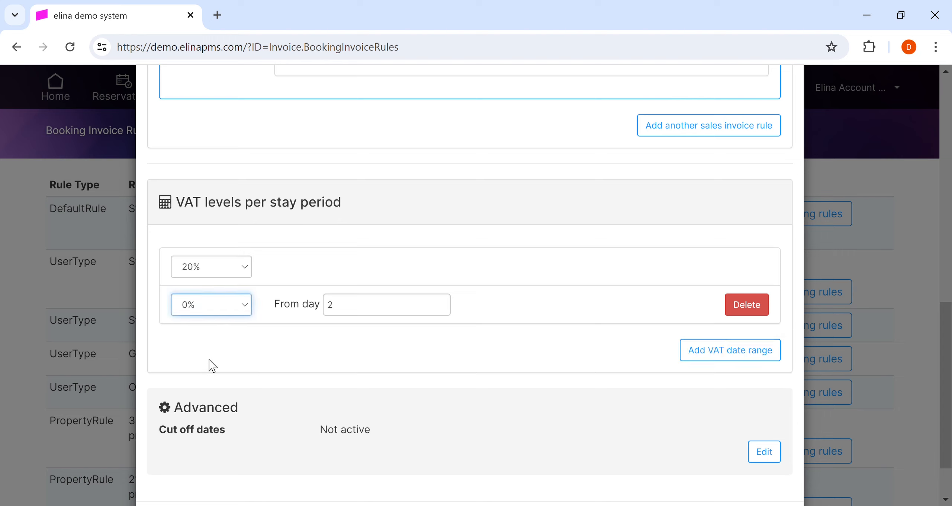
key("Down")
left_click(376, 312)
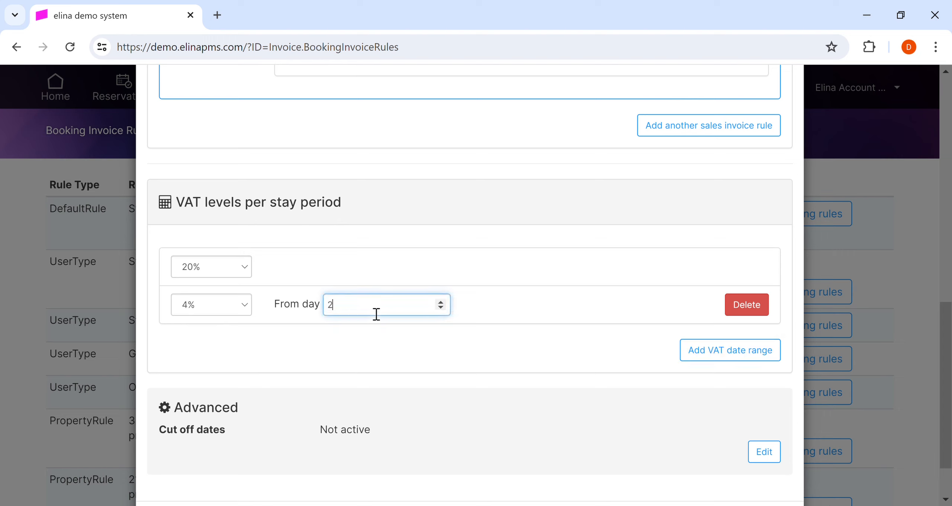
type("9")
left_click(444, 361)
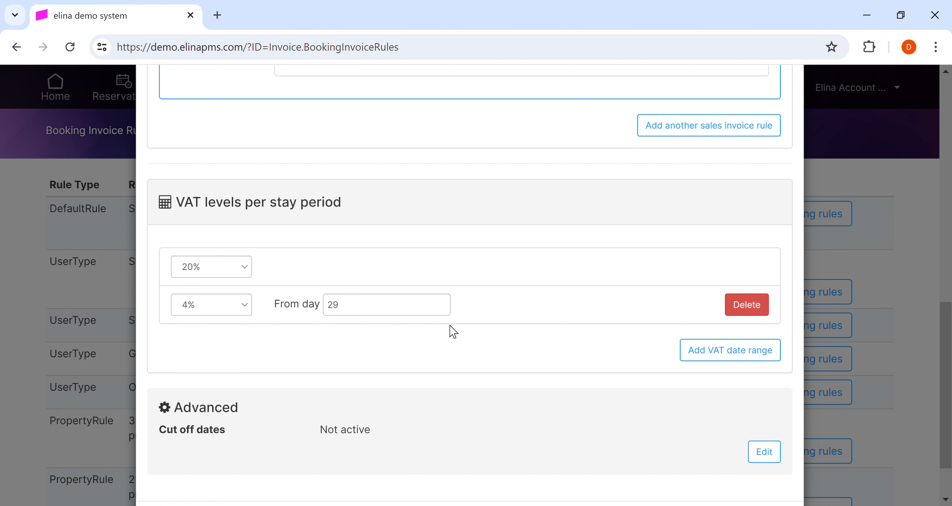
scroll(450, 330, "down", 2)
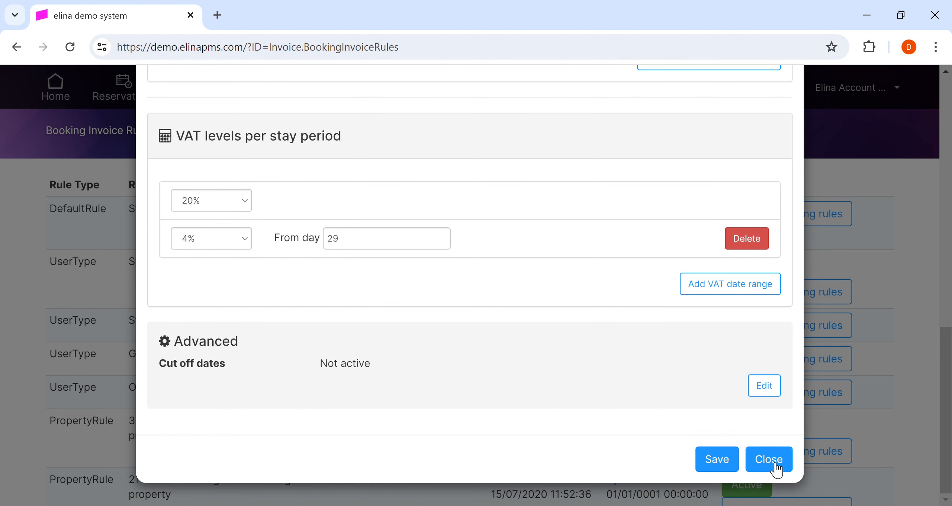